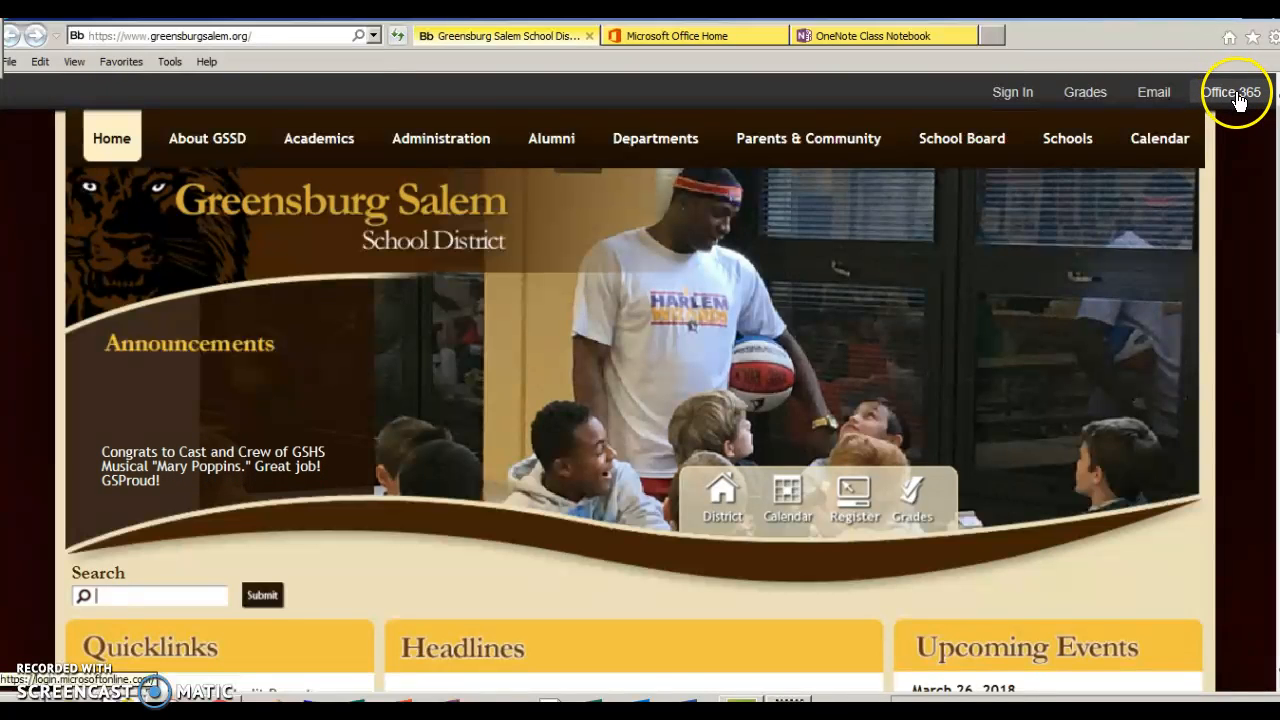
# Step: Go to Office 365 from the school district site and open the GSMS Notes class notebook in OneNote Online
pyautogui.click(1238, 92)
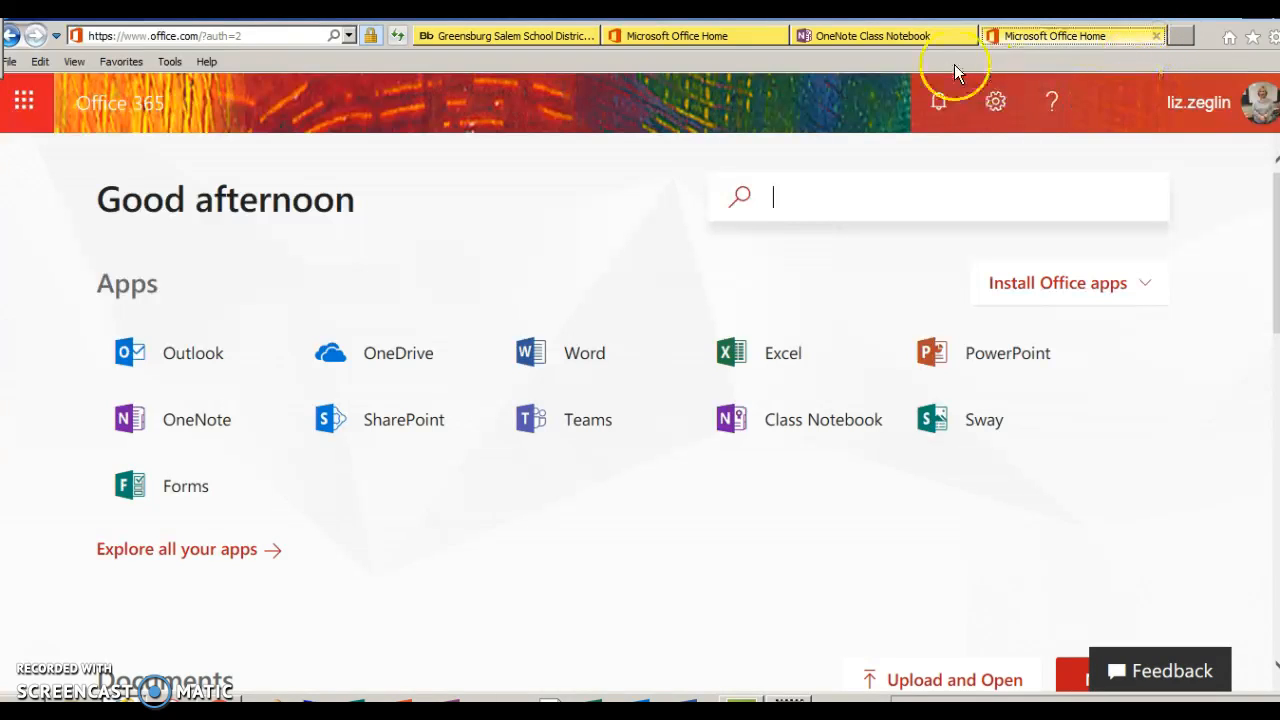
pyautogui.click(922, 36)
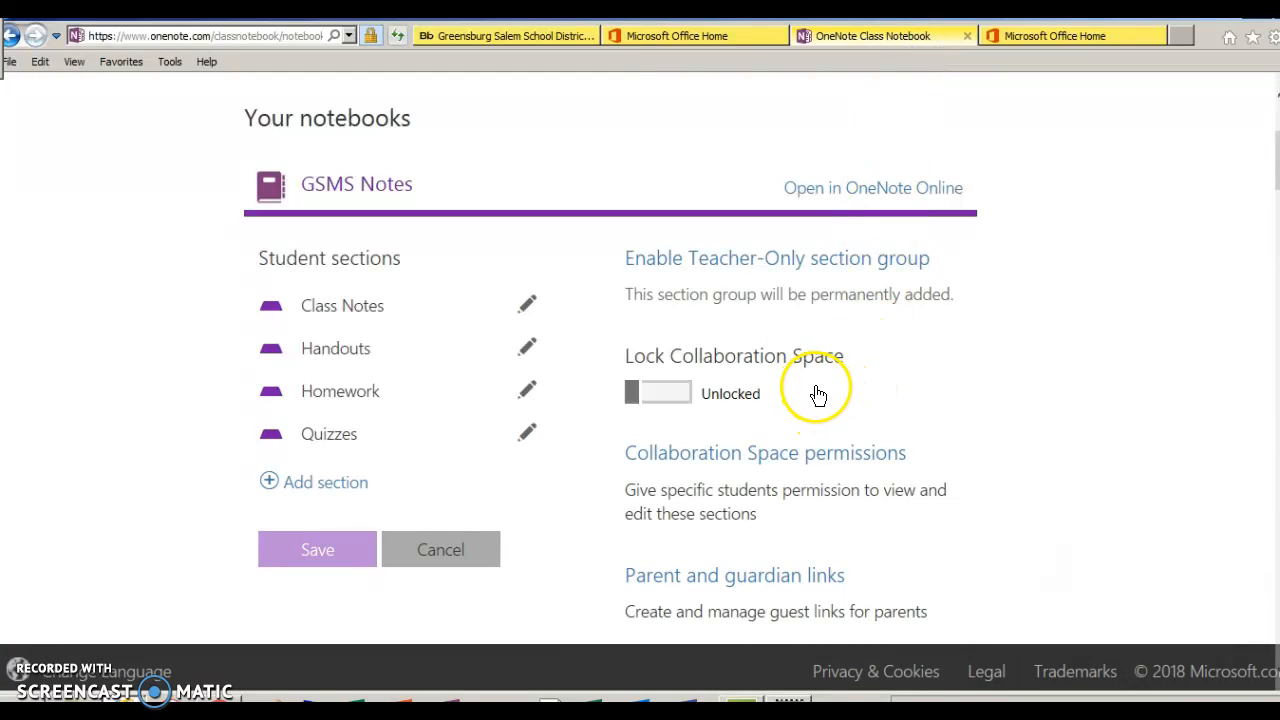
pyautogui.click(836, 193)
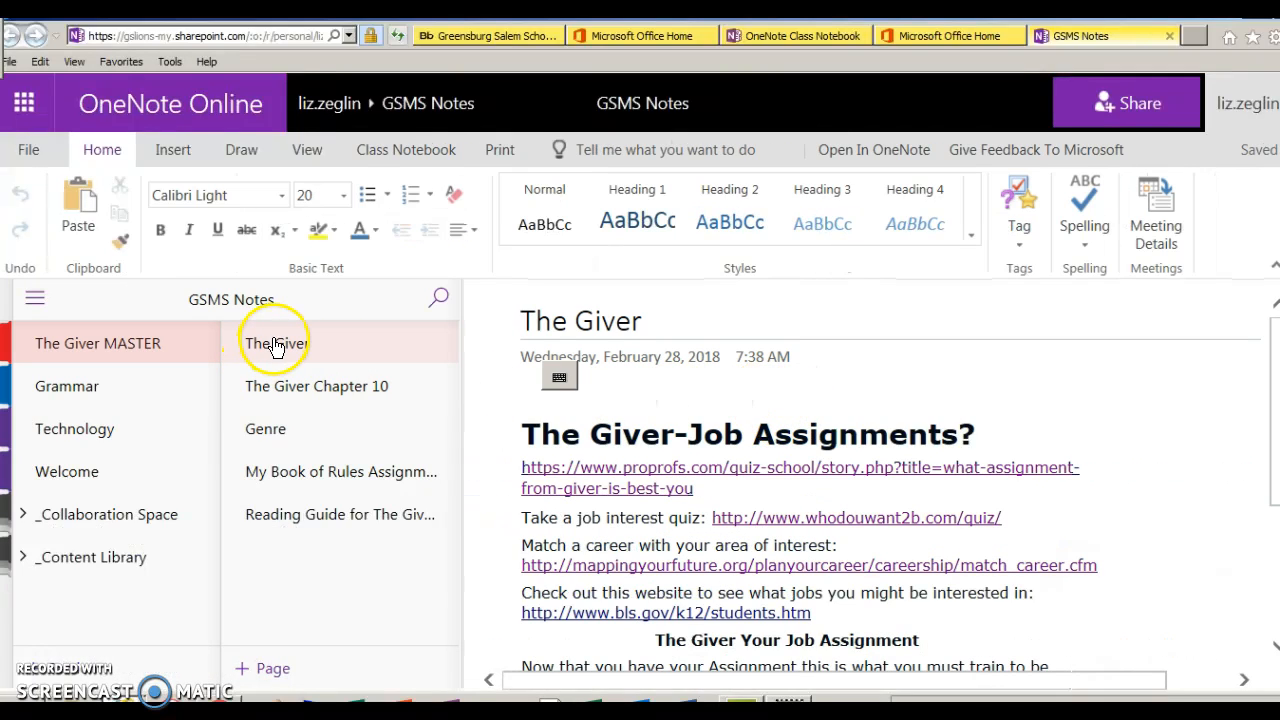
# Step: Look through the pages The Giver Chapter 10 and The Giver in The Giver MASTER section
pyautogui.click(288, 384)
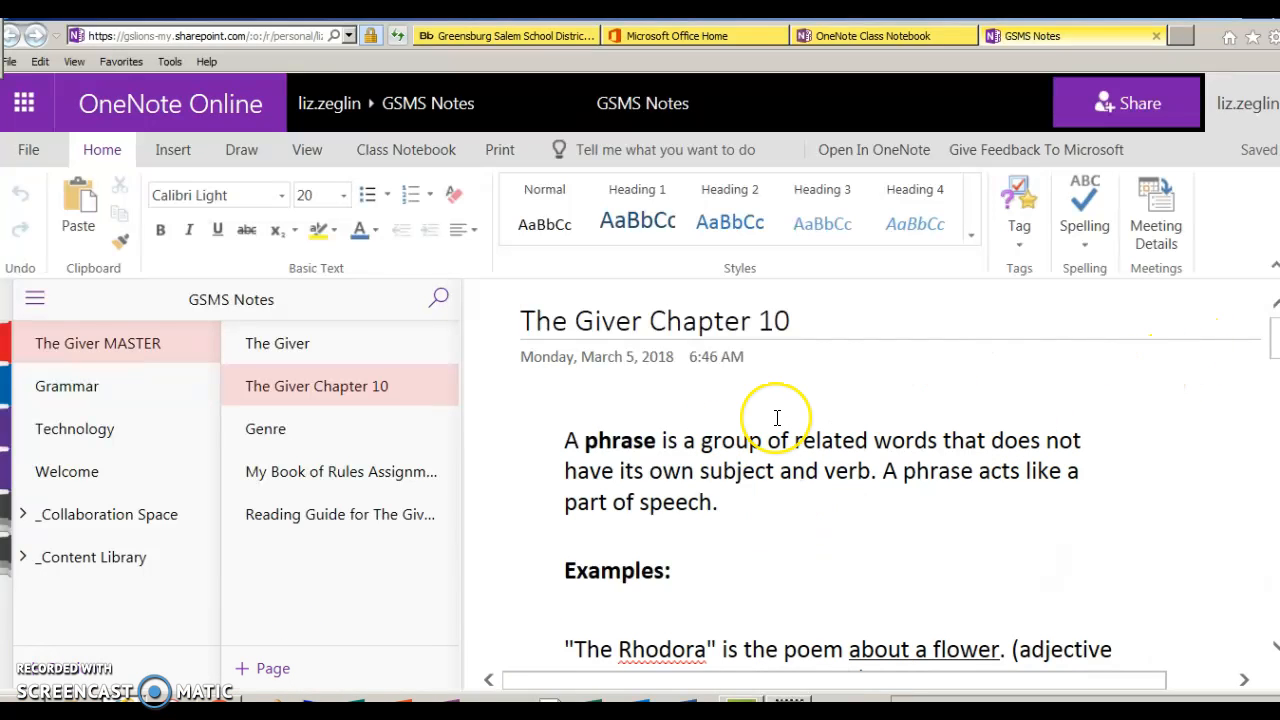
pyautogui.scroll(-1, 777, 420)
pyautogui.scroll(1, 777, 420)
pyautogui.scroll(-3, 778, 425)
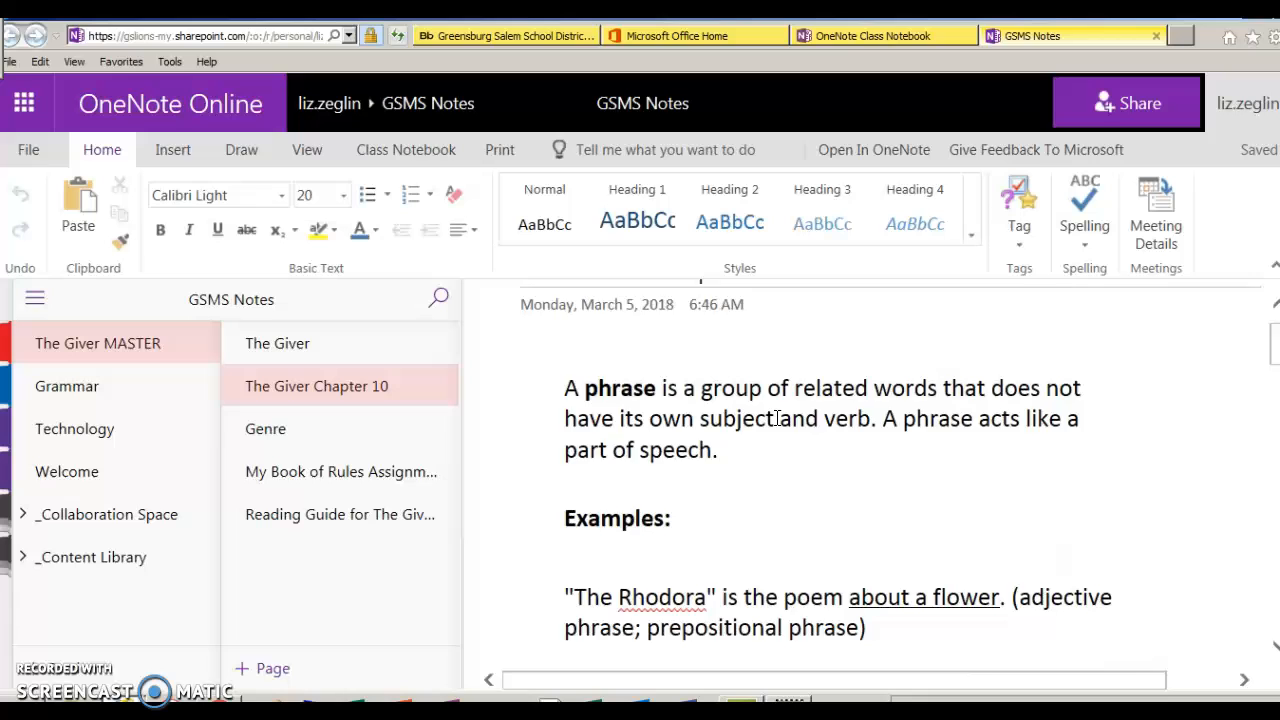
pyautogui.scroll(-10, 781, 459)
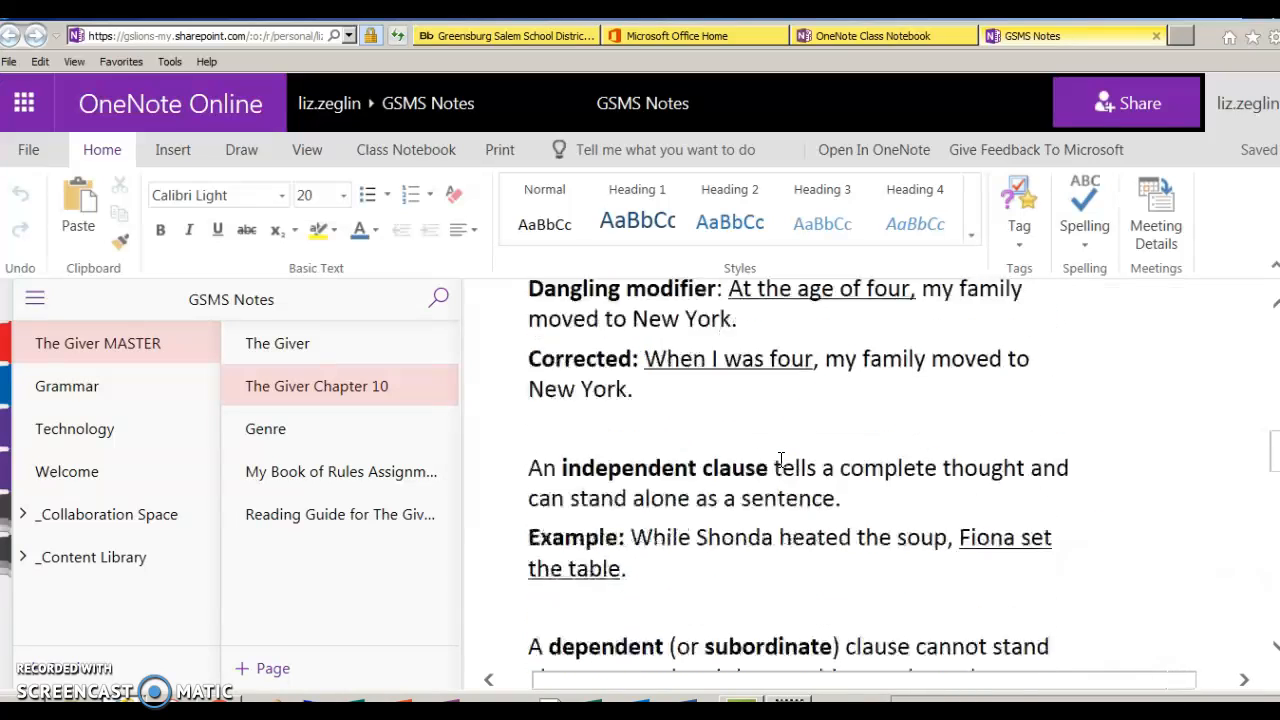
pyautogui.click(345, 352)
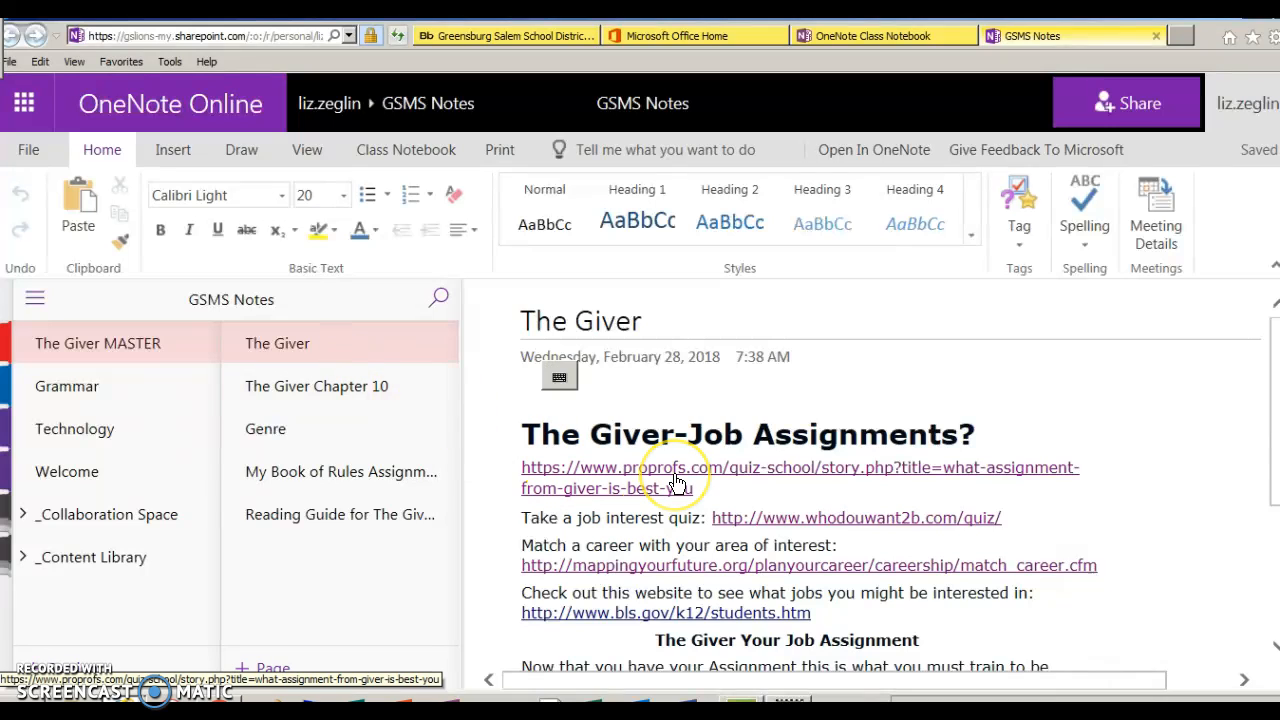
pyautogui.scroll(-1, 678, 483)
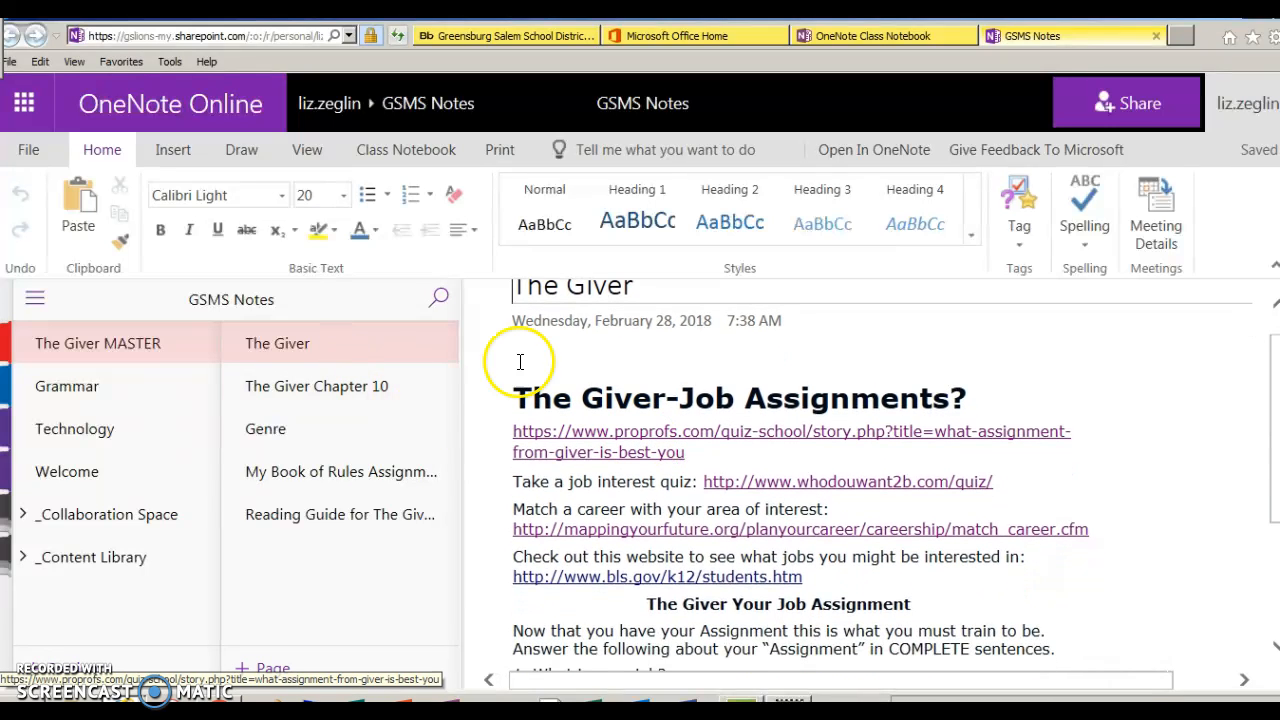
# Step: Copy the Chapter 8 heading and questions from the Reading Guide for The Giver Chapter 8 page
pyautogui.click(412, 520)
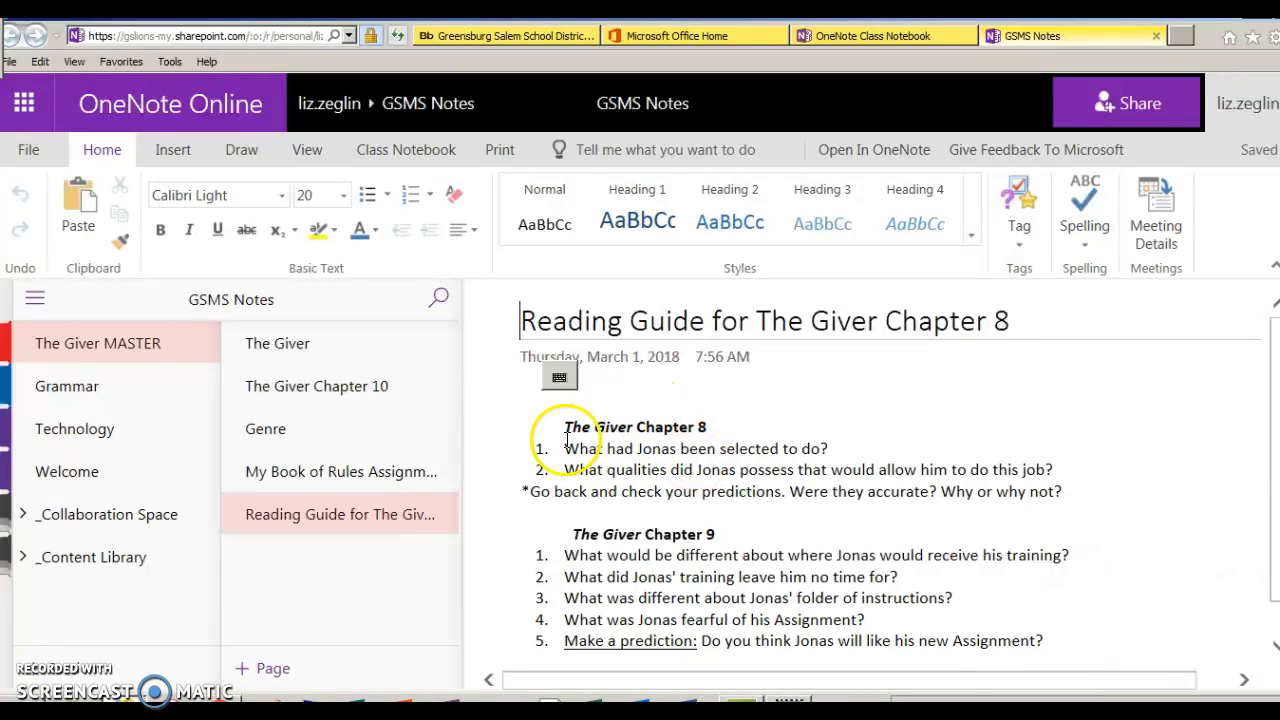
pyautogui.moveTo(561, 424); pyautogui.dragTo(1039, 483)
pyautogui.hotkey('ctrl', 'c')
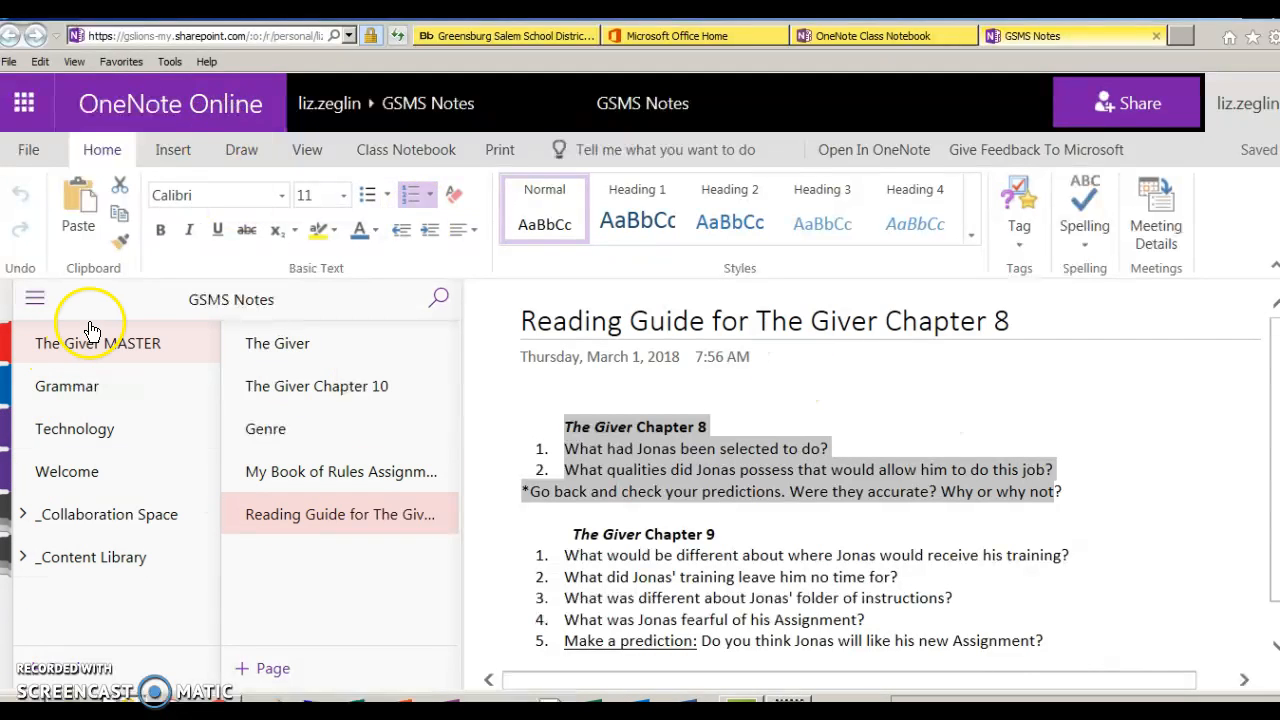
# Step: Add a page titled "Chapter 8 The Giver Reading Guide" to The Giver MASTER section and paste the copied questions into it
pyautogui.click(286, 670)
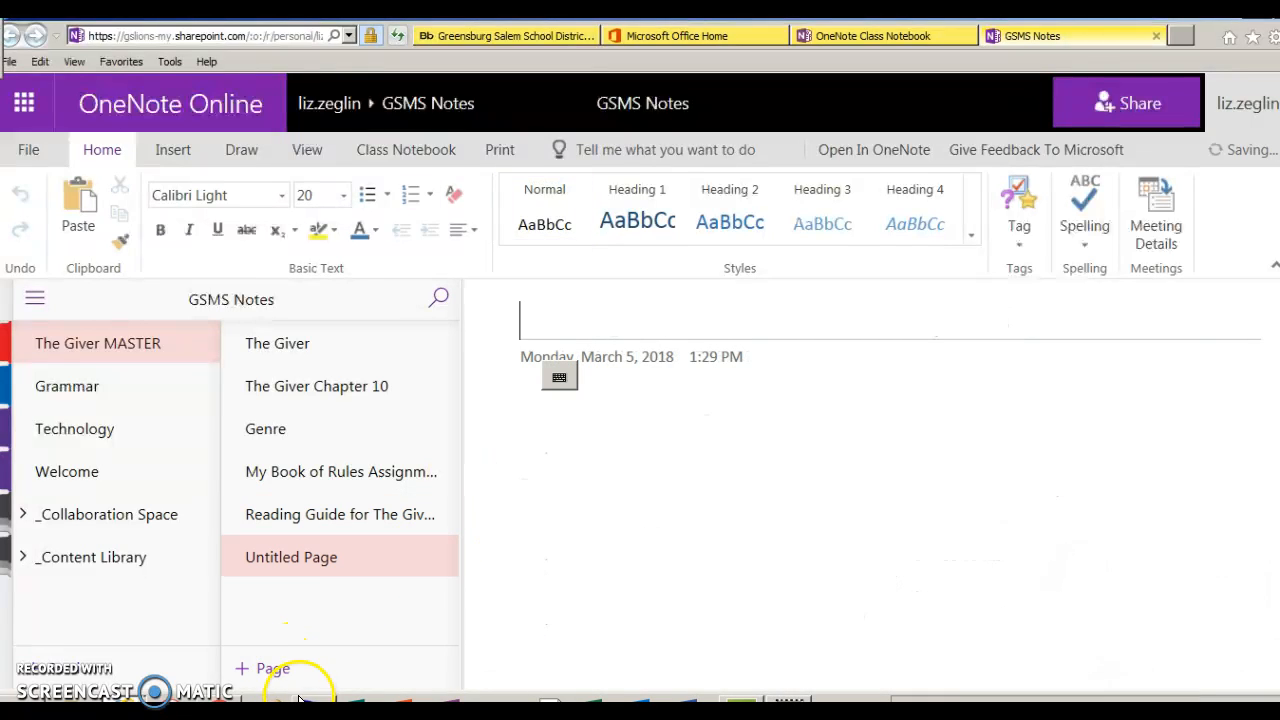
pyautogui.write('Chapter 8 The Giver Reading')
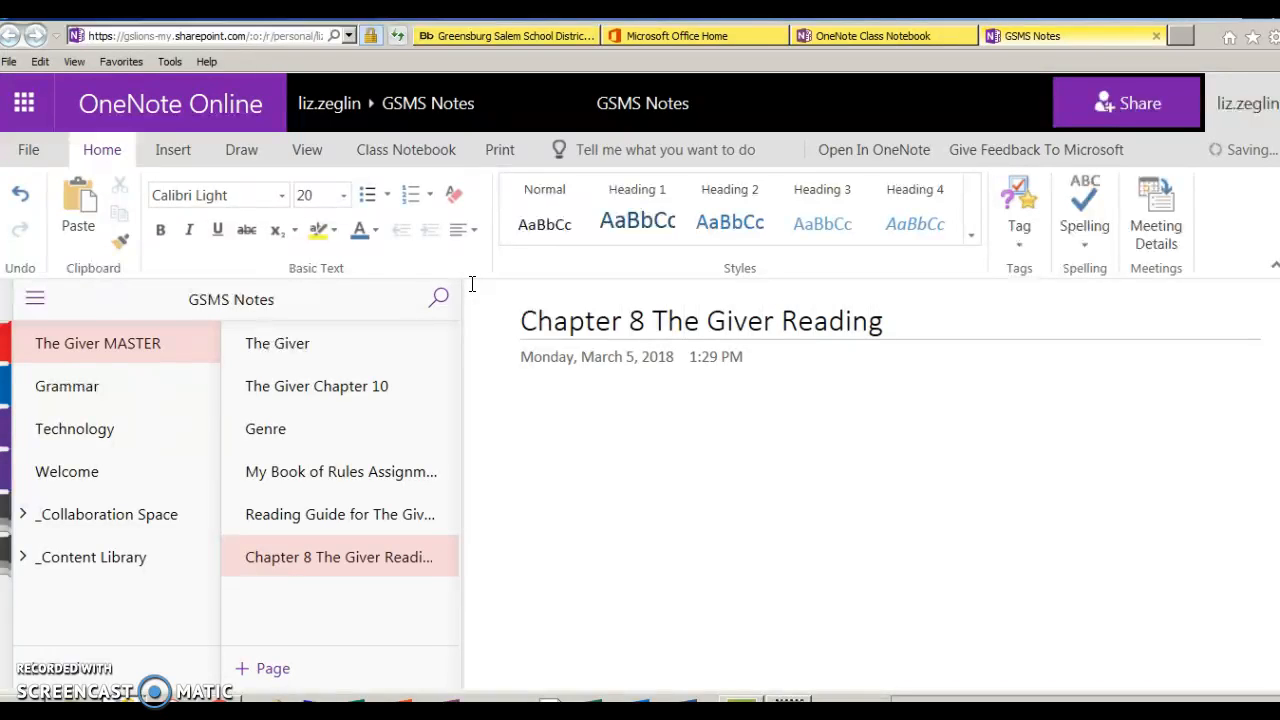
pyautogui.click(557, 409)
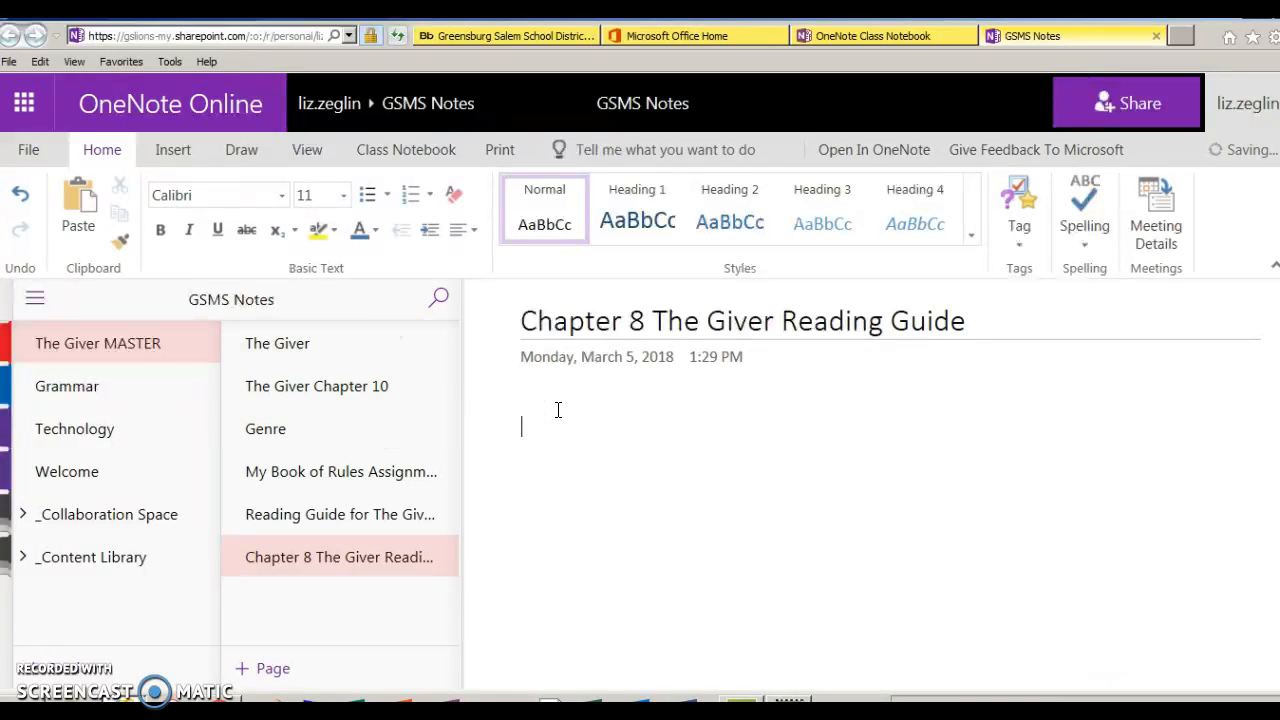
pyautogui.hotkey('ctrl', 'v')
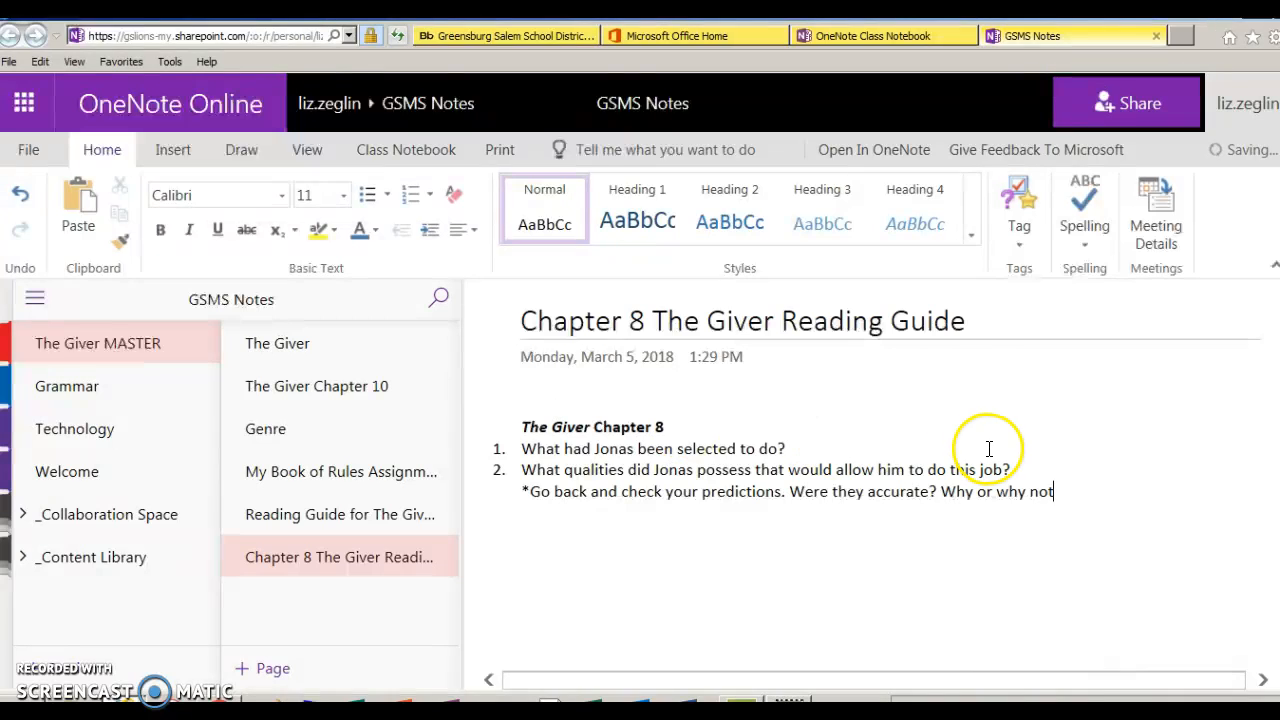
# Step: Insert a blank line for the answer below question 1, "What had Jonas been selected to do?"
pyautogui.click(821, 441)
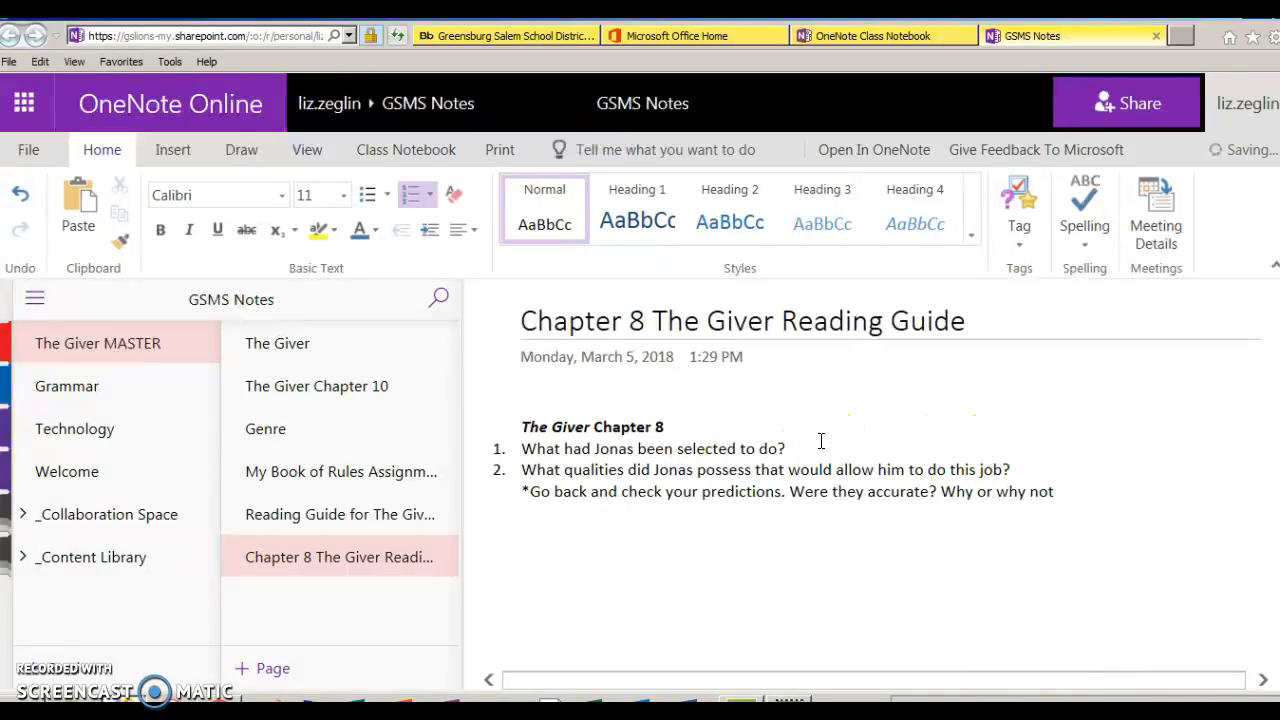
pyautogui.press('Return')
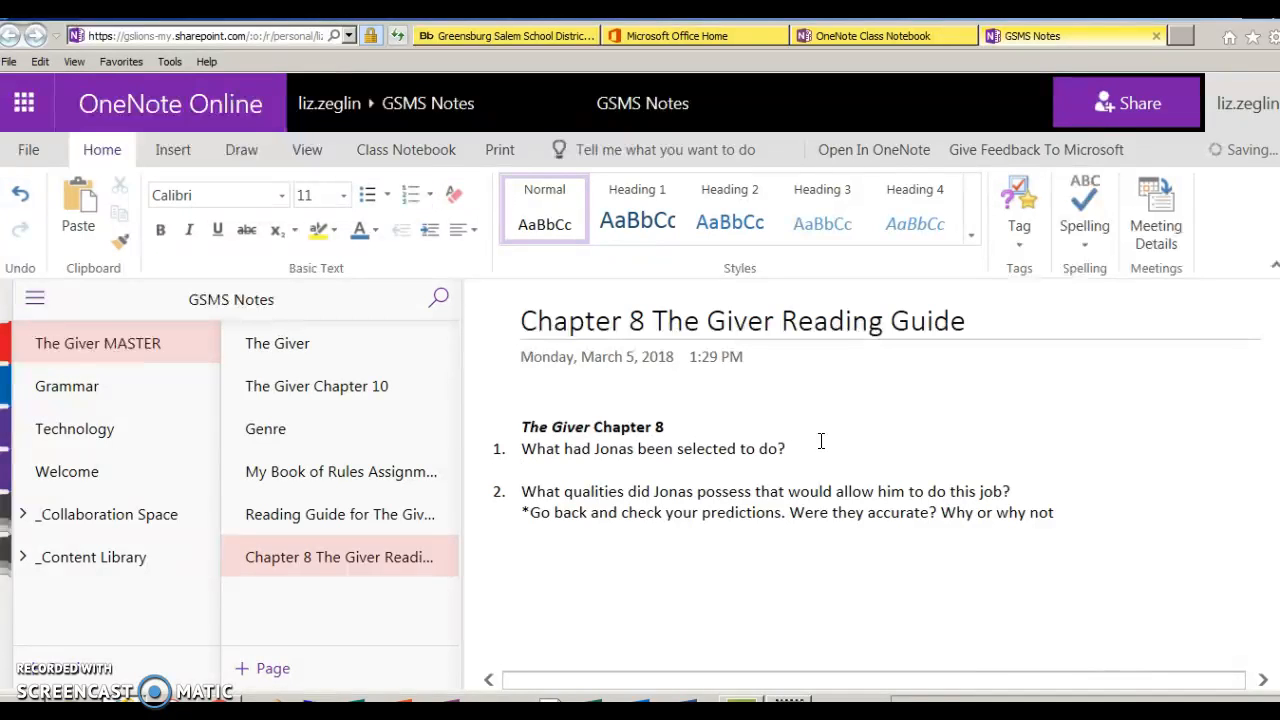
pyautogui.moveTo(750, 306); pyautogui.dragTo(638, 384)
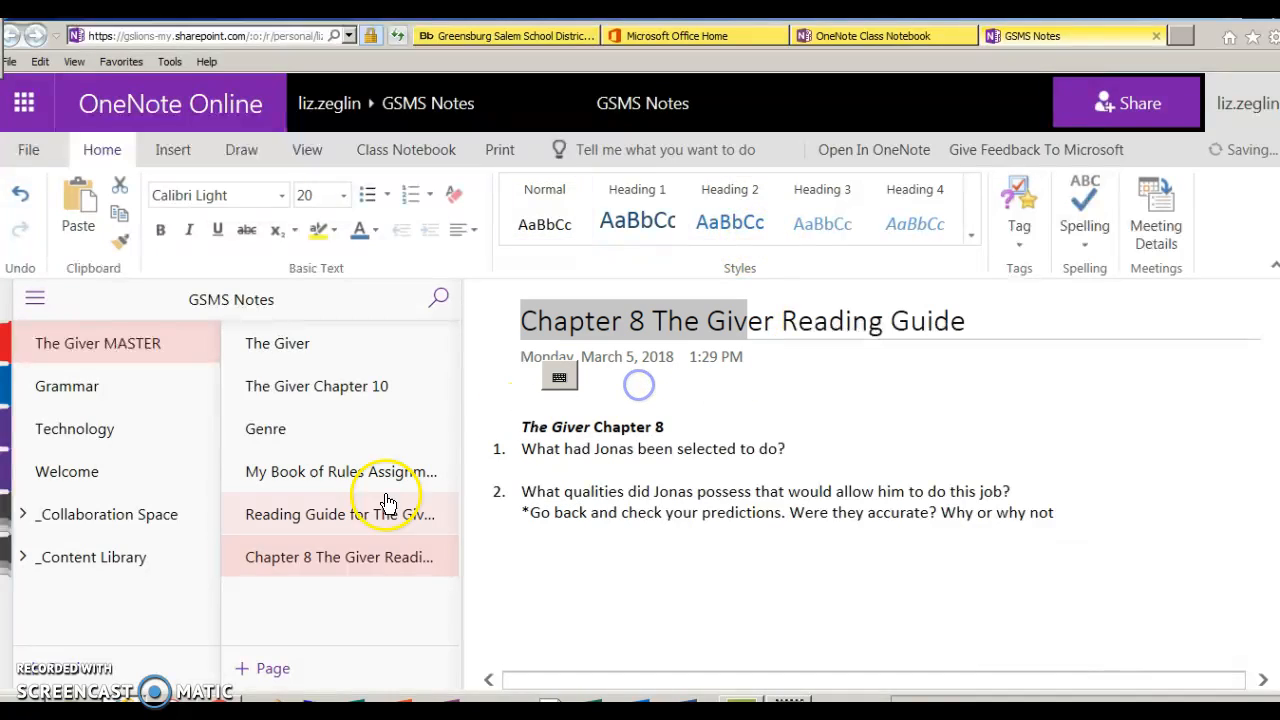
# Step: Open the section inside the _Collaboration Space group that explains using the space
pyautogui.click(103, 516)
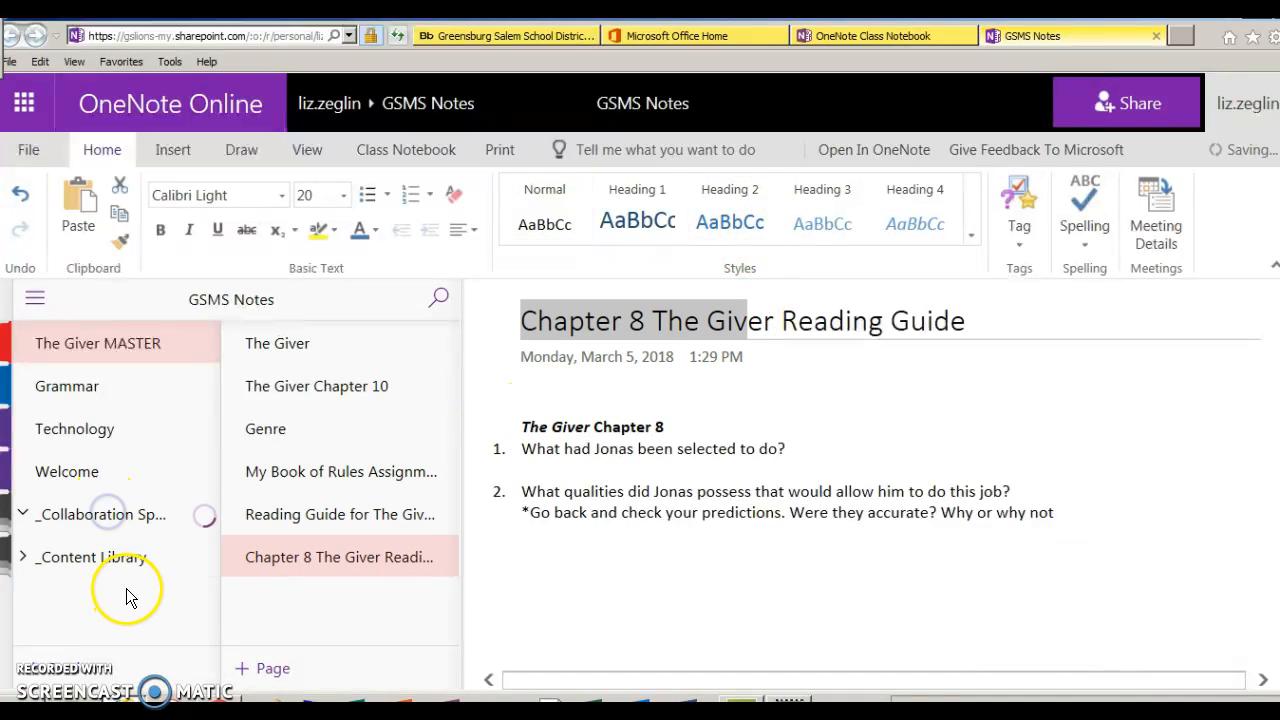
pyautogui.click(107, 516)
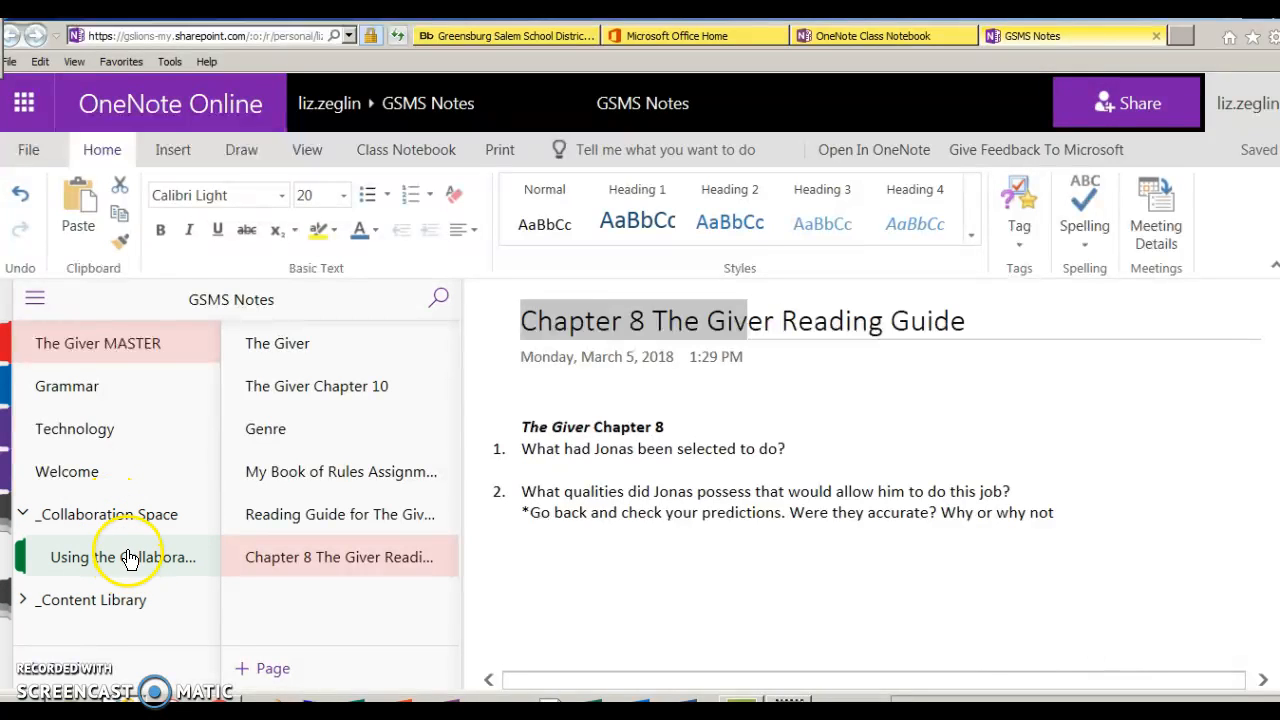
pyautogui.click(135, 556)
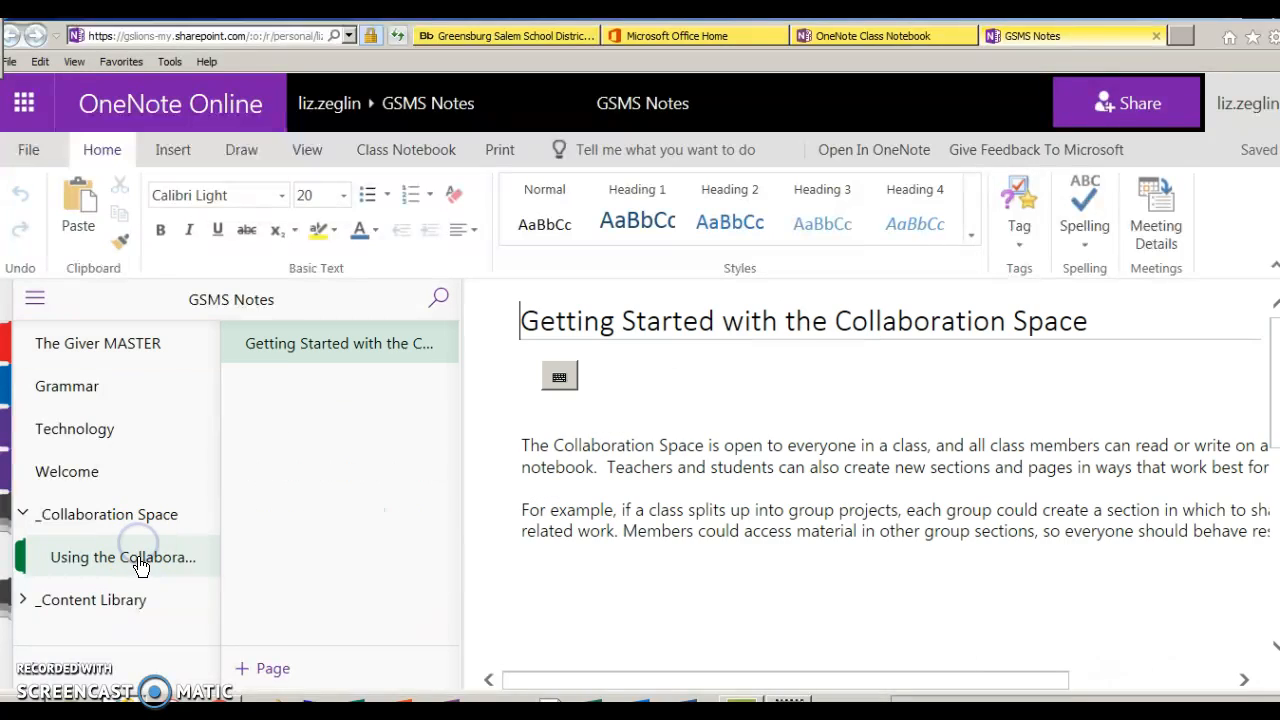
# Step: Add a page titled "Post Your Response for Chapter 8 here" to the collaboration section and paste the Chapter 8 questions into it
pyautogui.click(280, 672)
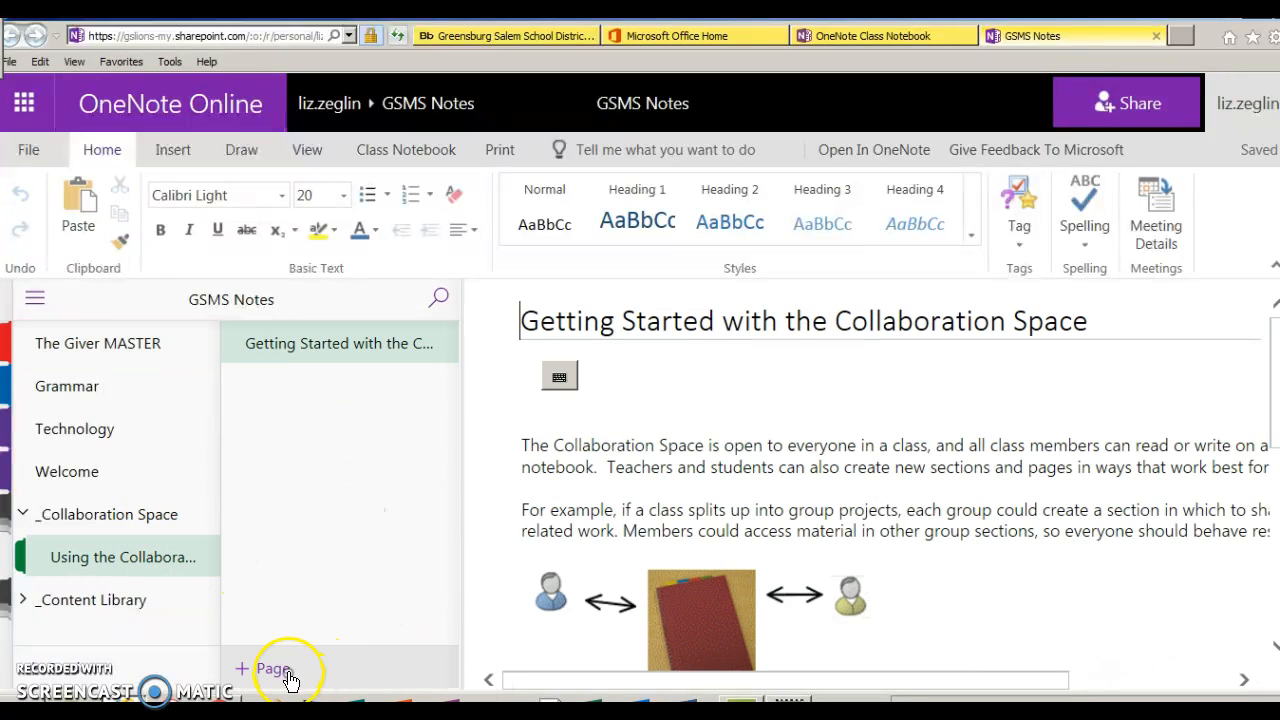
pyautogui.write('Post Your Res')
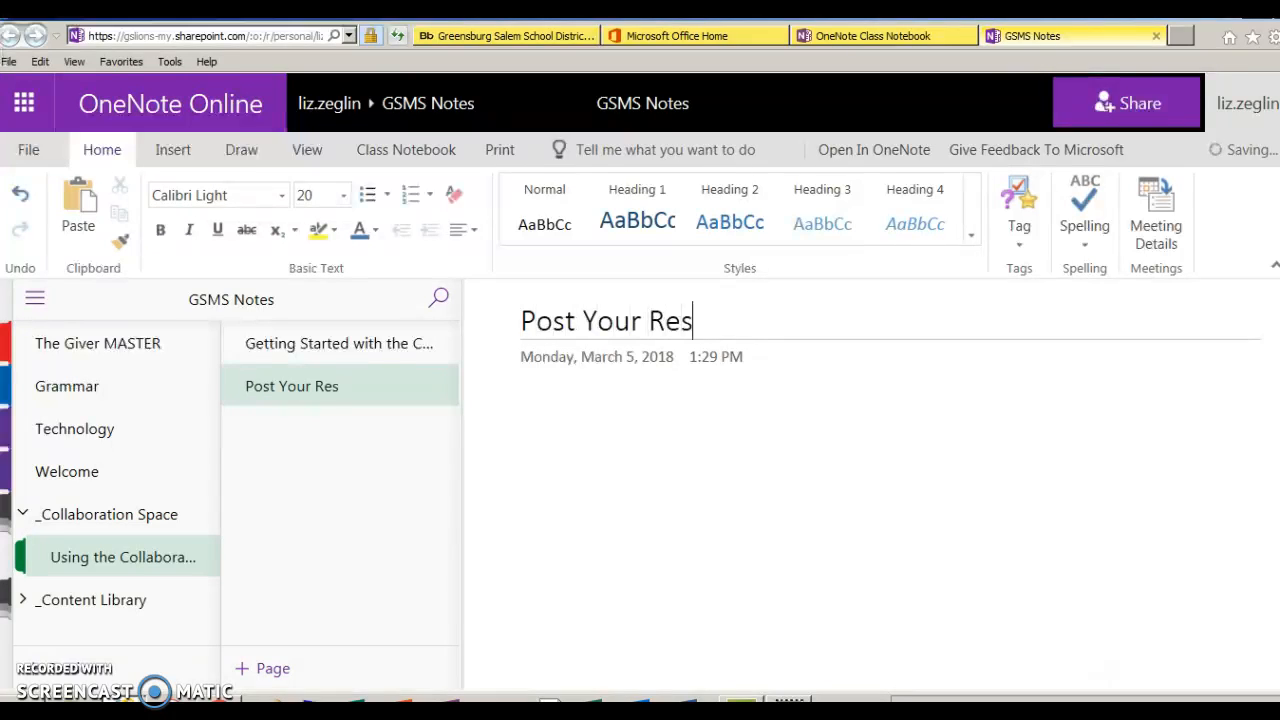
pyautogui.write('ponse for G')
pyautogui.write('hapter 8 here')
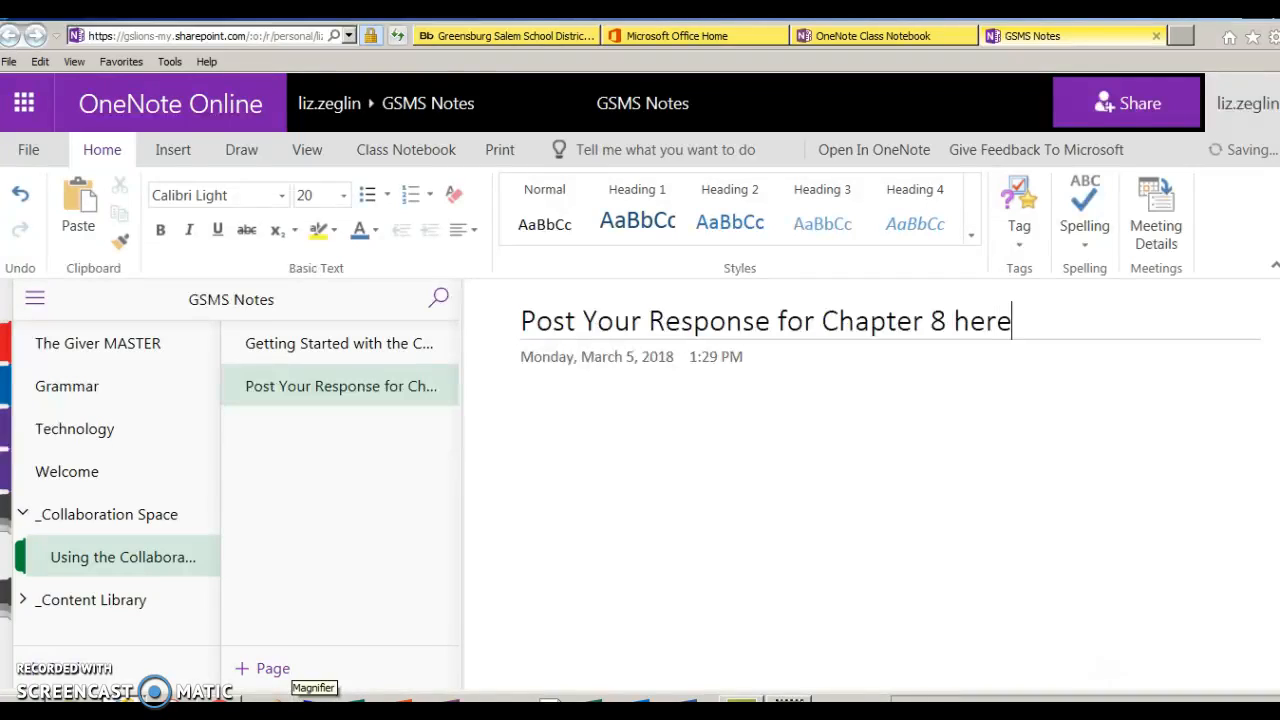
pyautogui.click(555, 430)
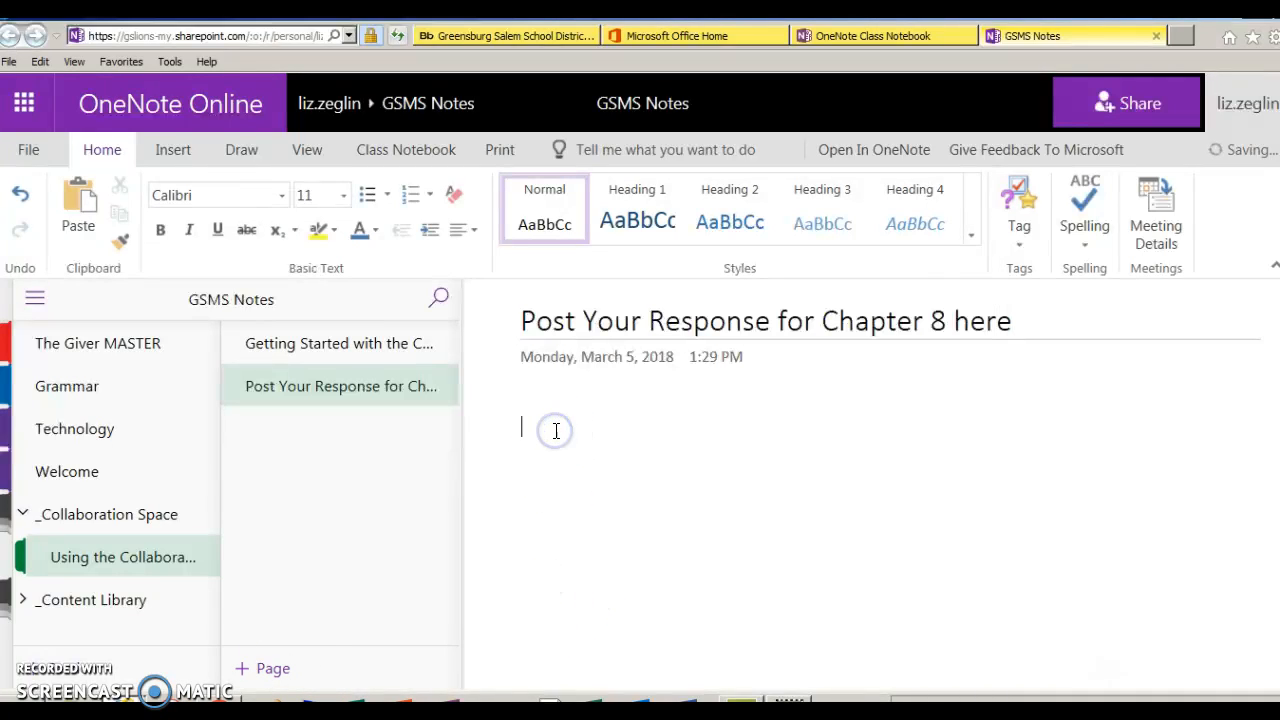
pyautogui.hotkey('ctrl', 'v')
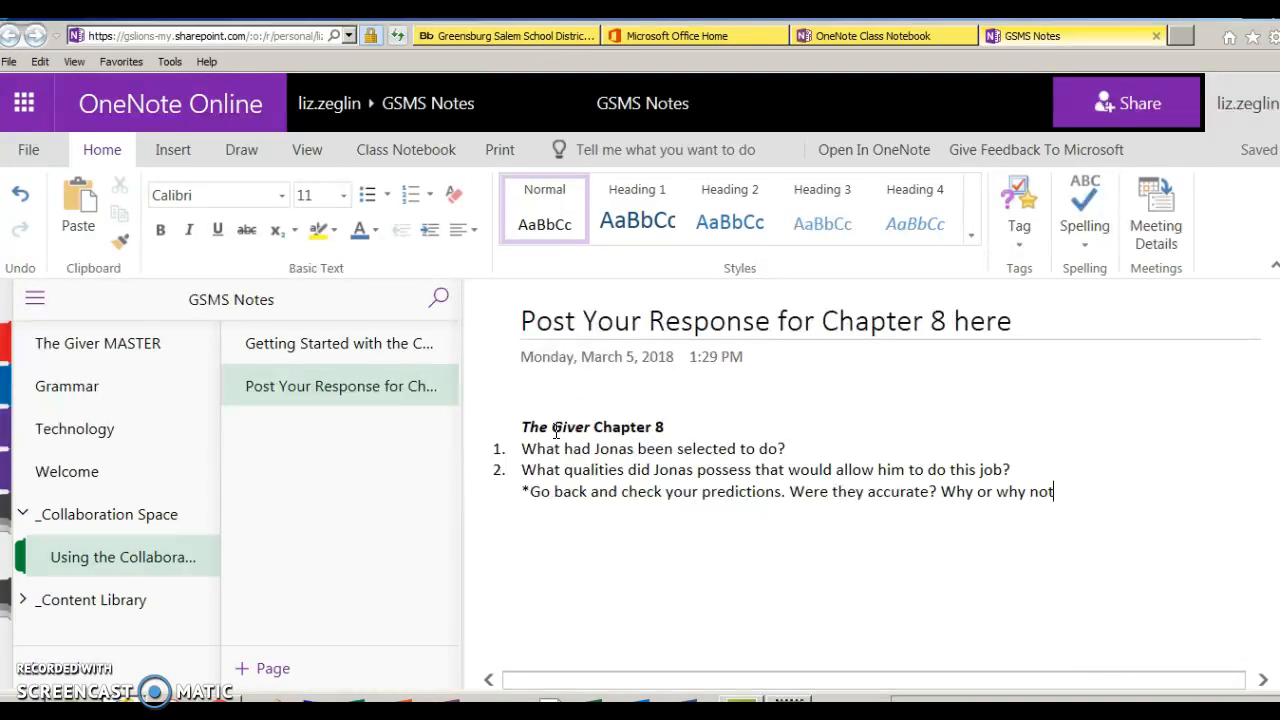
# Step: Expand the _Content Library section group
pyautogui.click(86, 600)
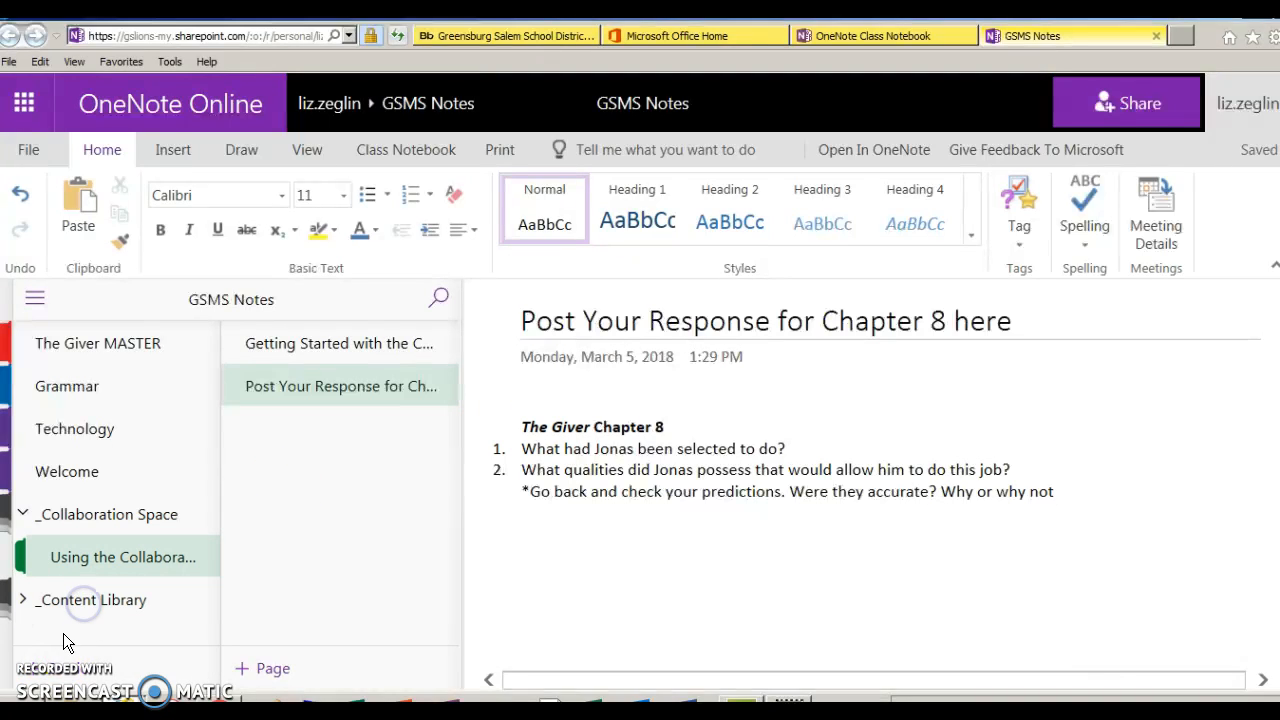